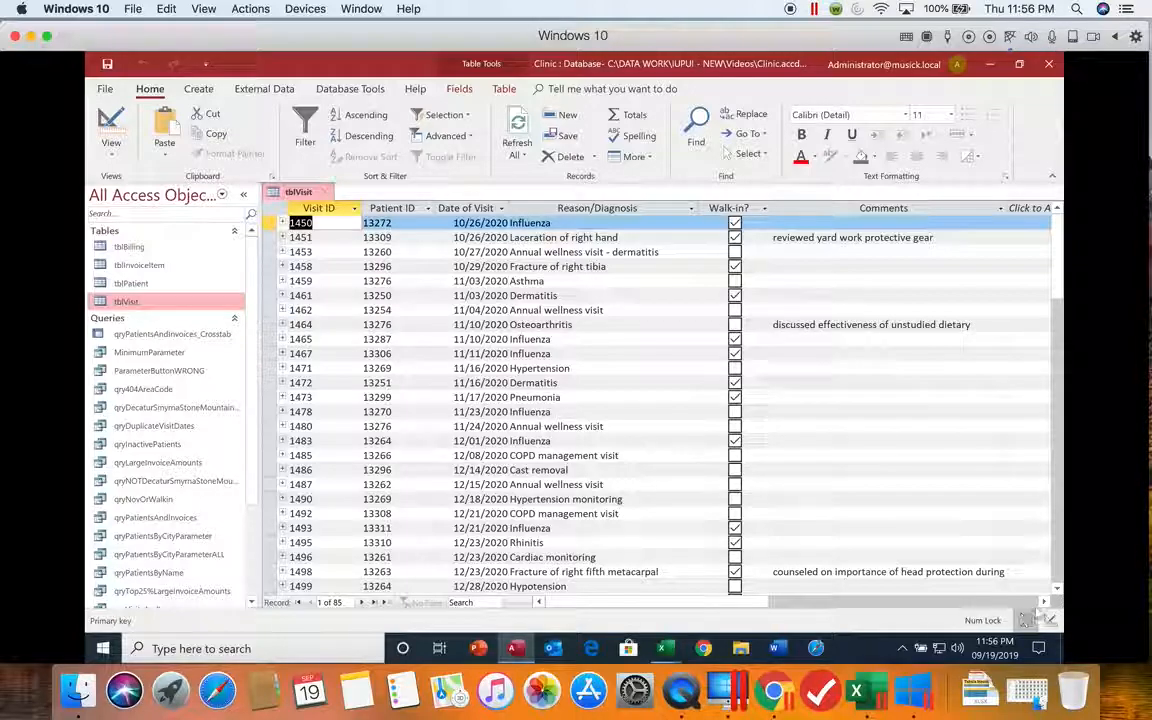
# Step: Widen the Comments column in the tblVisit datasheet until the comment about head protection during athletic activities fits
pyautogui.click(1044, 601)
pyautogui.click(1044, 601)
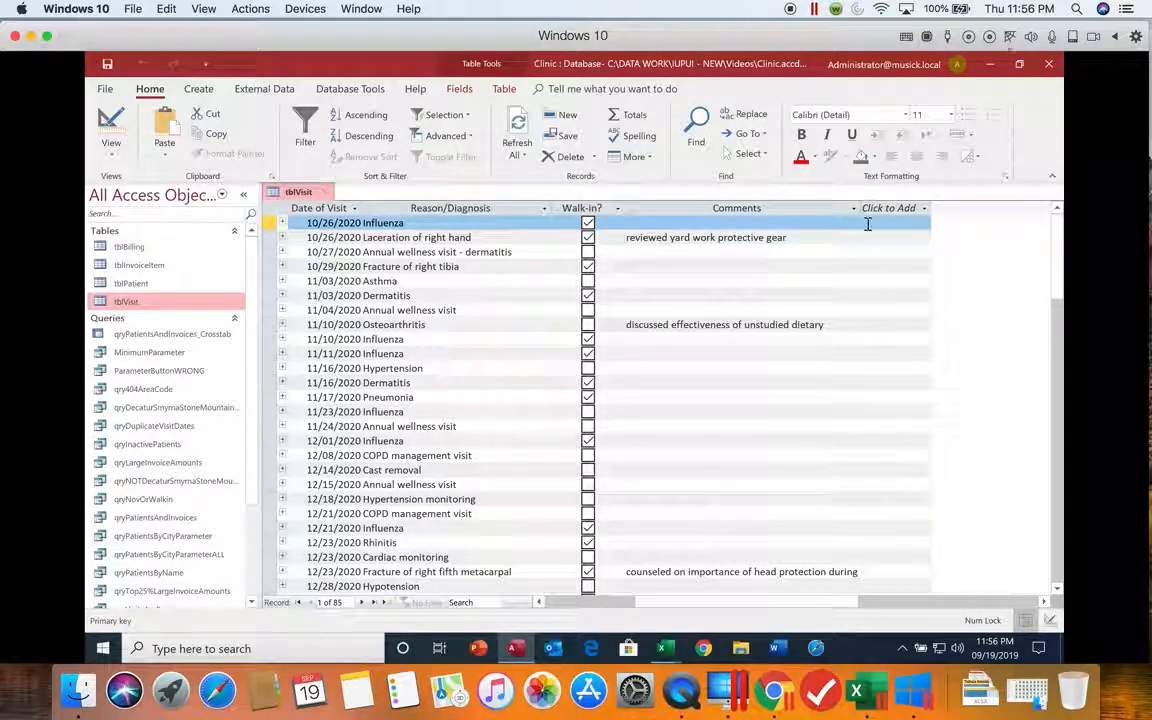
pyautogui.moveTo(861, 208); pyautogui.dragTo(954, 210)
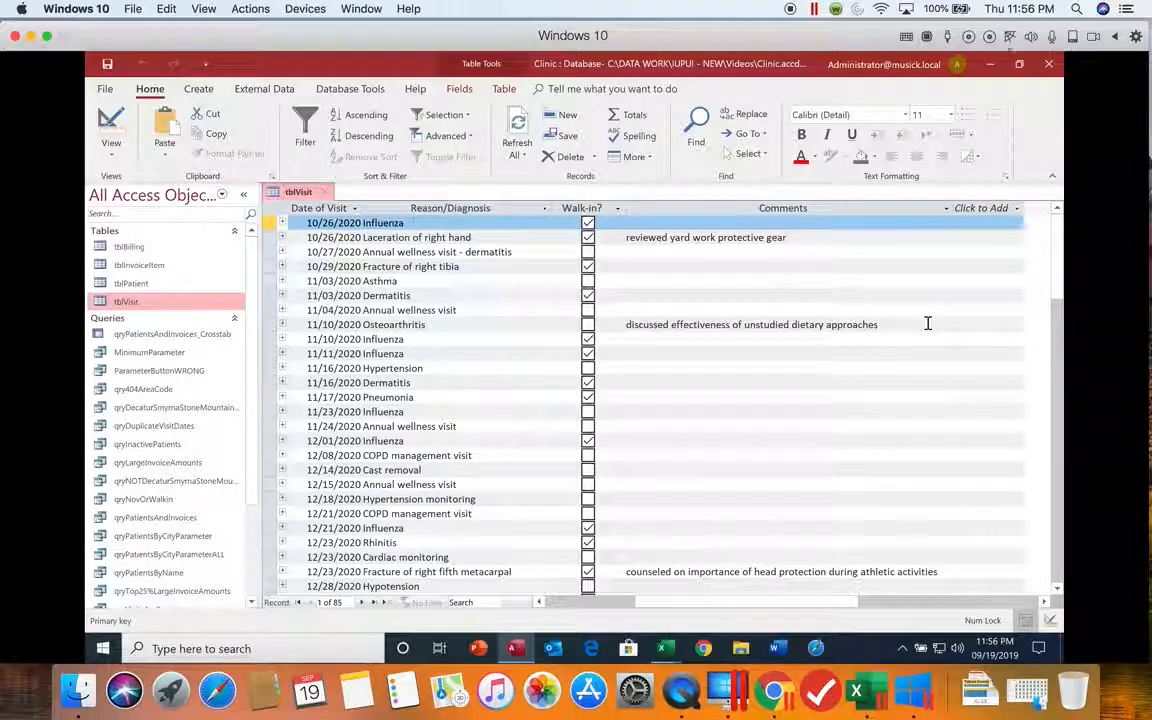
pyautogui.moveTo(766, 599); pyautogui.dragTo(716, 600)
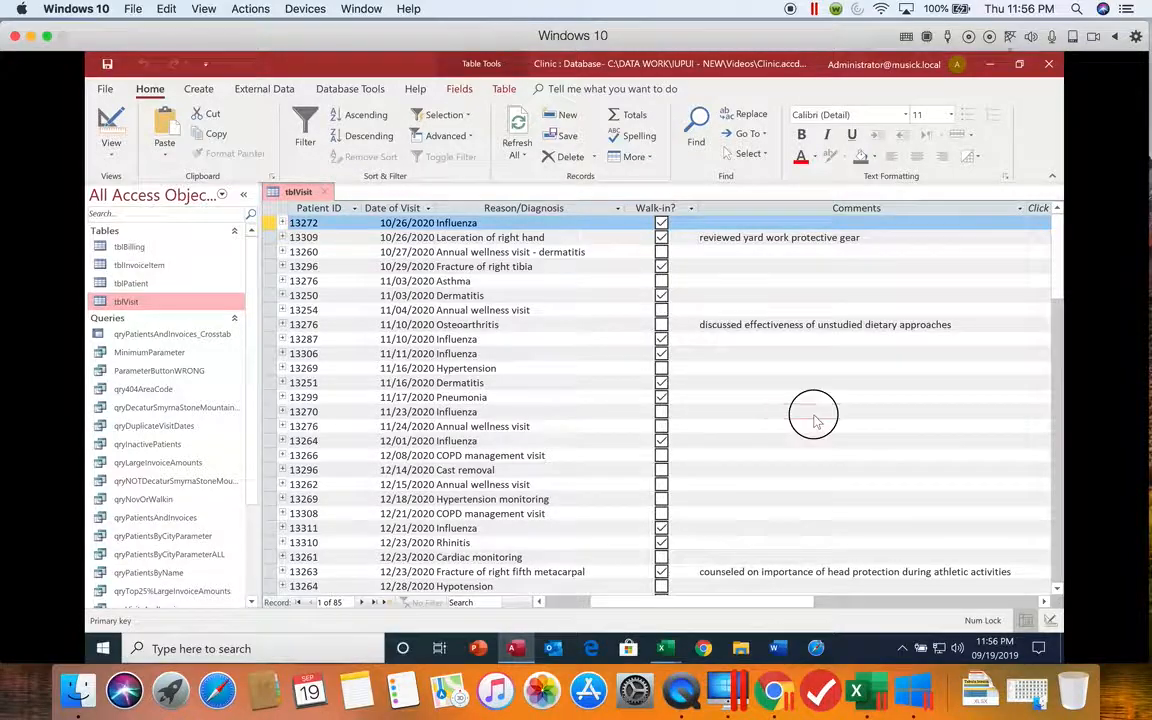
# Step: Freeze the Visit ID, Patient ID and Date of Visit fields in the tblVisit datasheet
pyautogui.click(814, 414)
pyautogui.click(1043, 602)
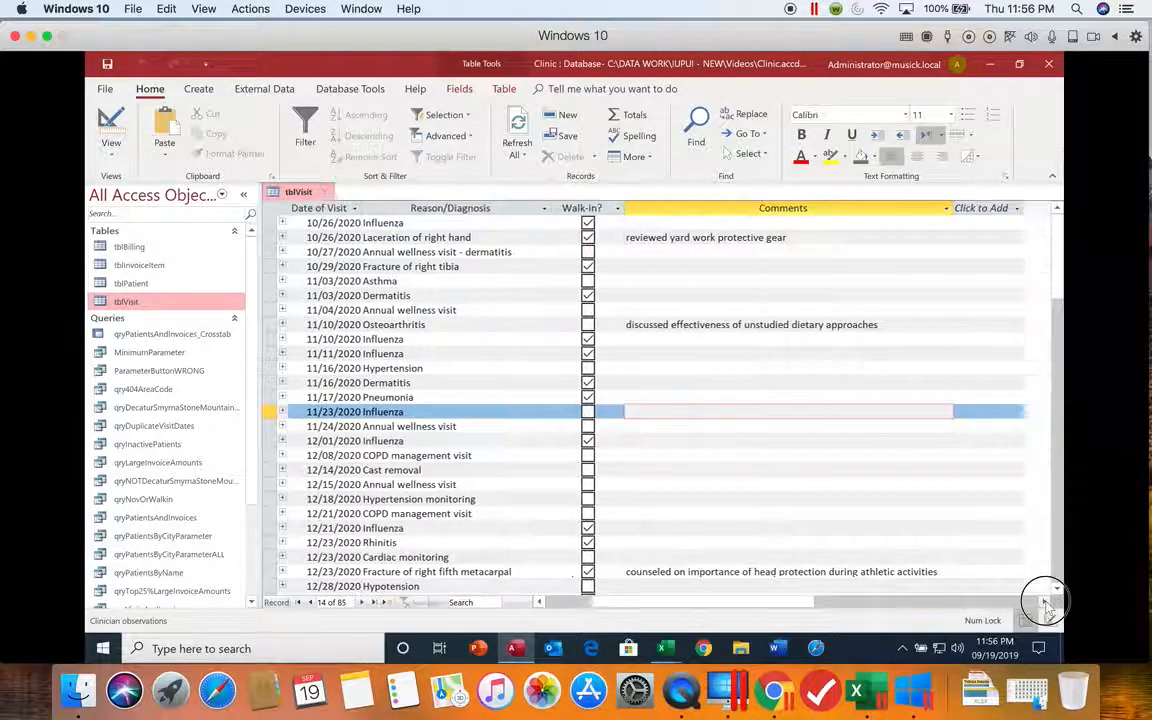
pyautogui.click(1045, 602)
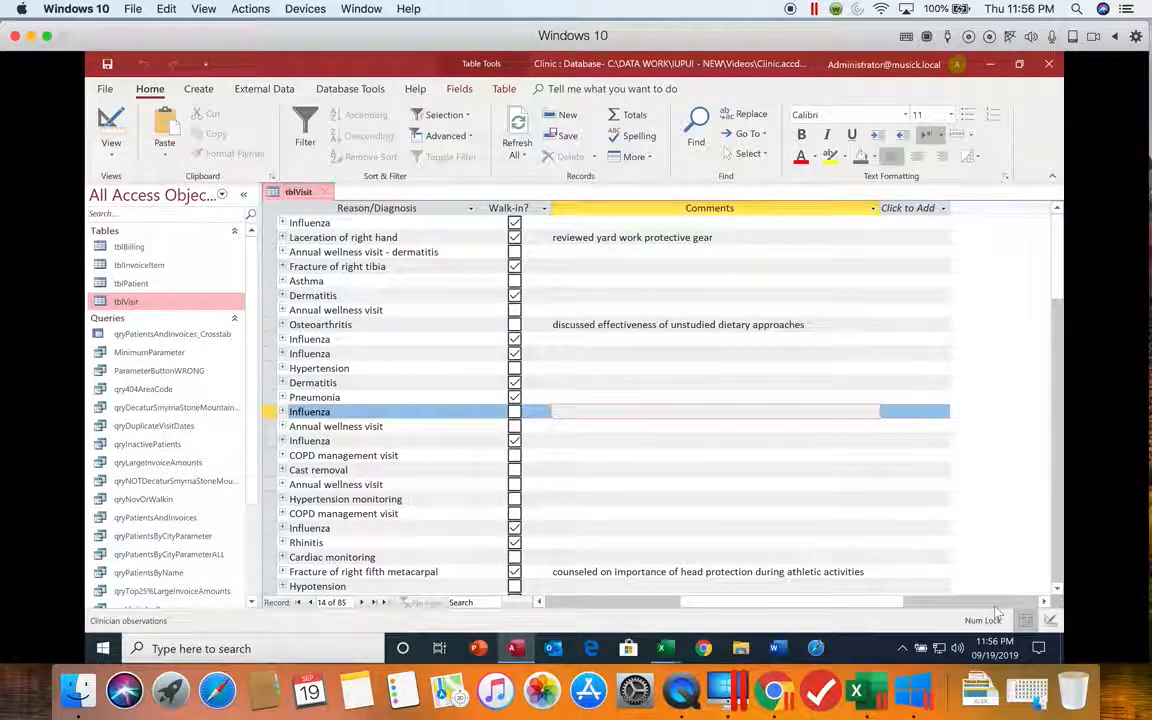
pyautogui.moveTo(848, 600); pyautogui.dragTo(703, 604)
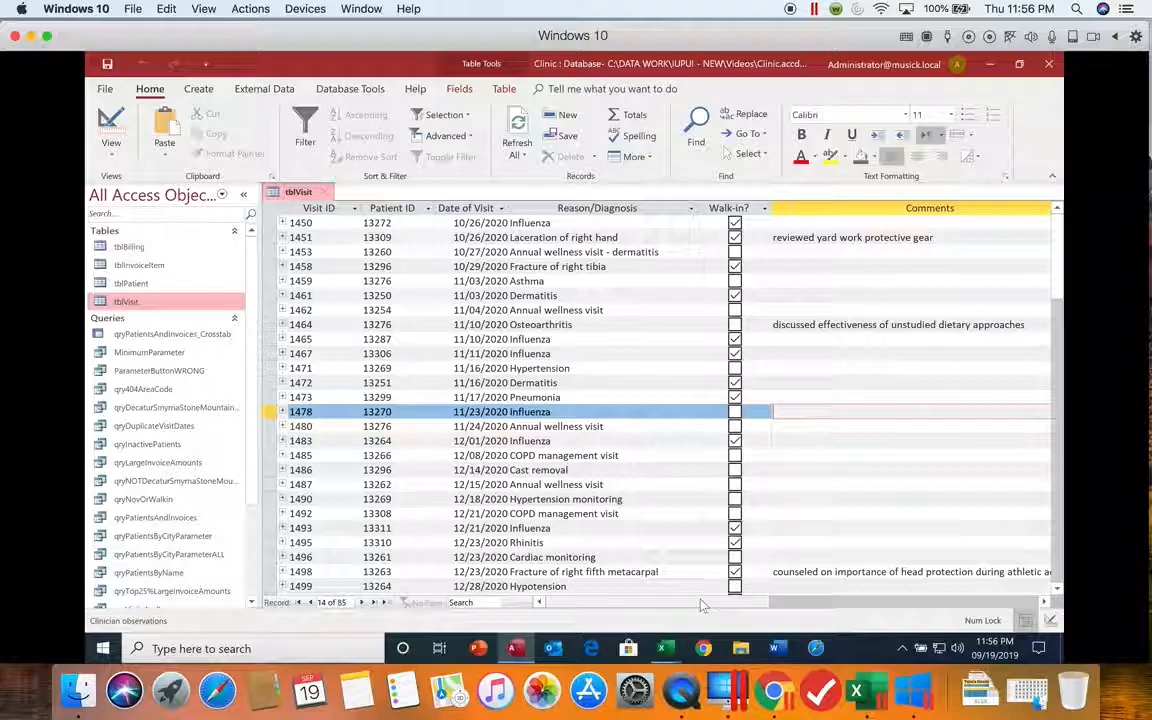
pyautogui.click(322, 207)
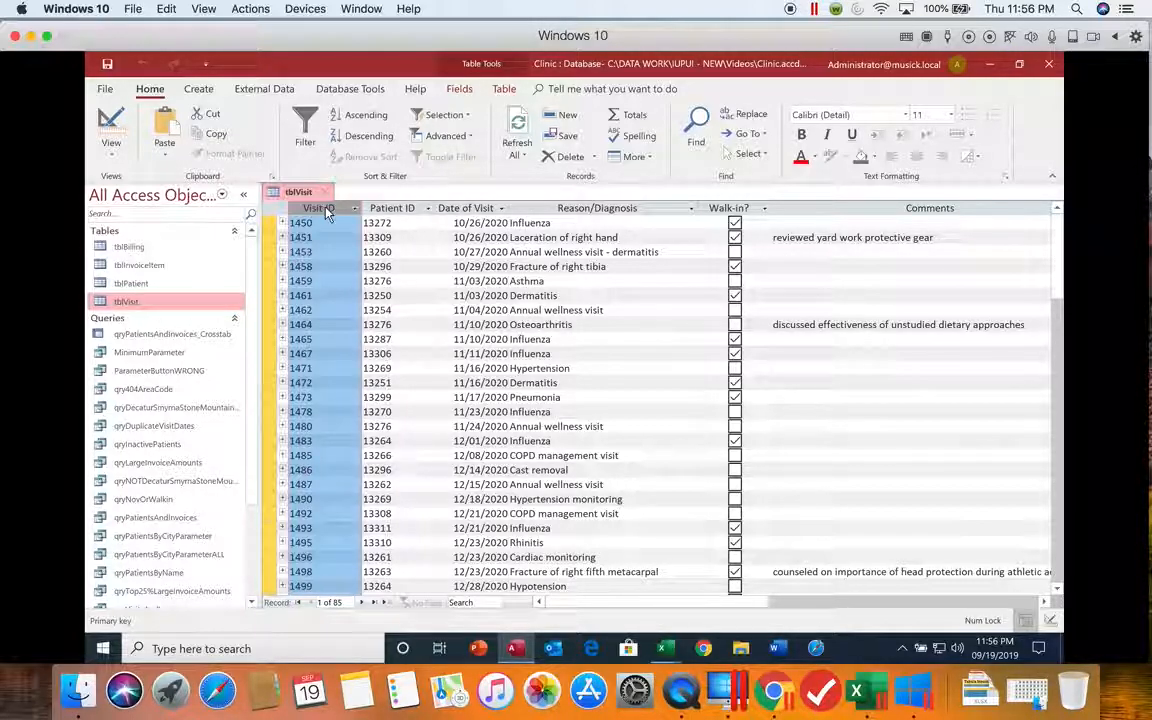
pyautogui.keyDown('shift'); pyautogui.click(476, 206); pyautogui.keyUp('shift')
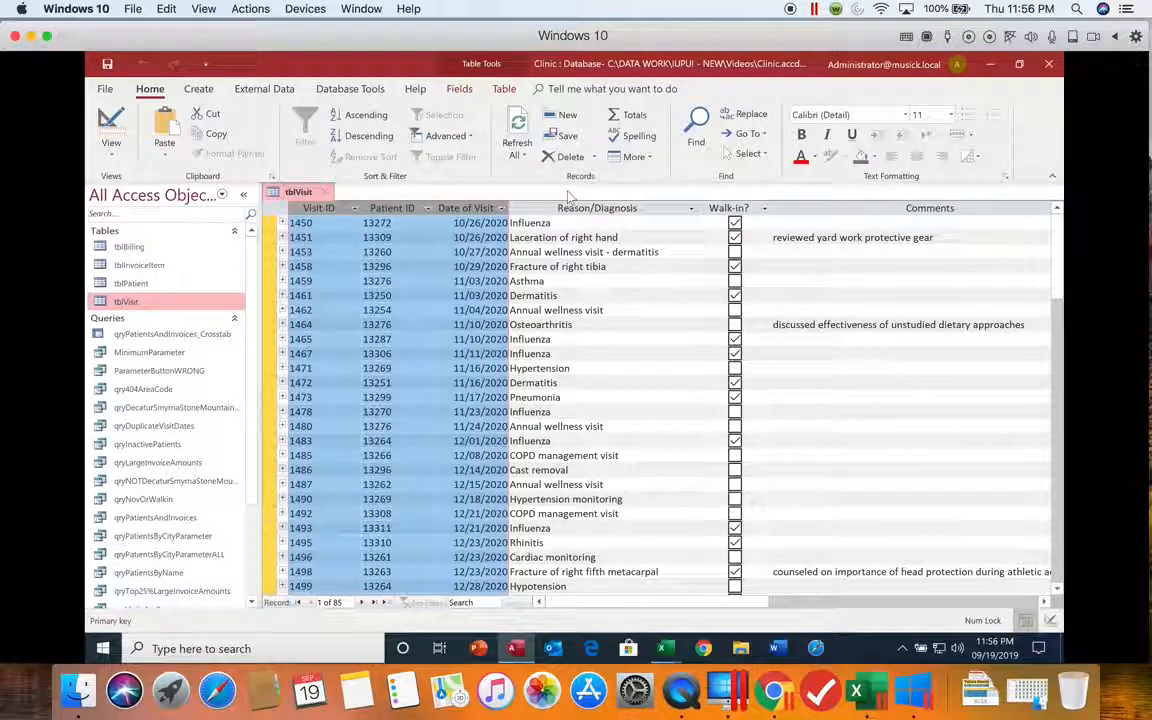
pyautogui.click(648, 159)
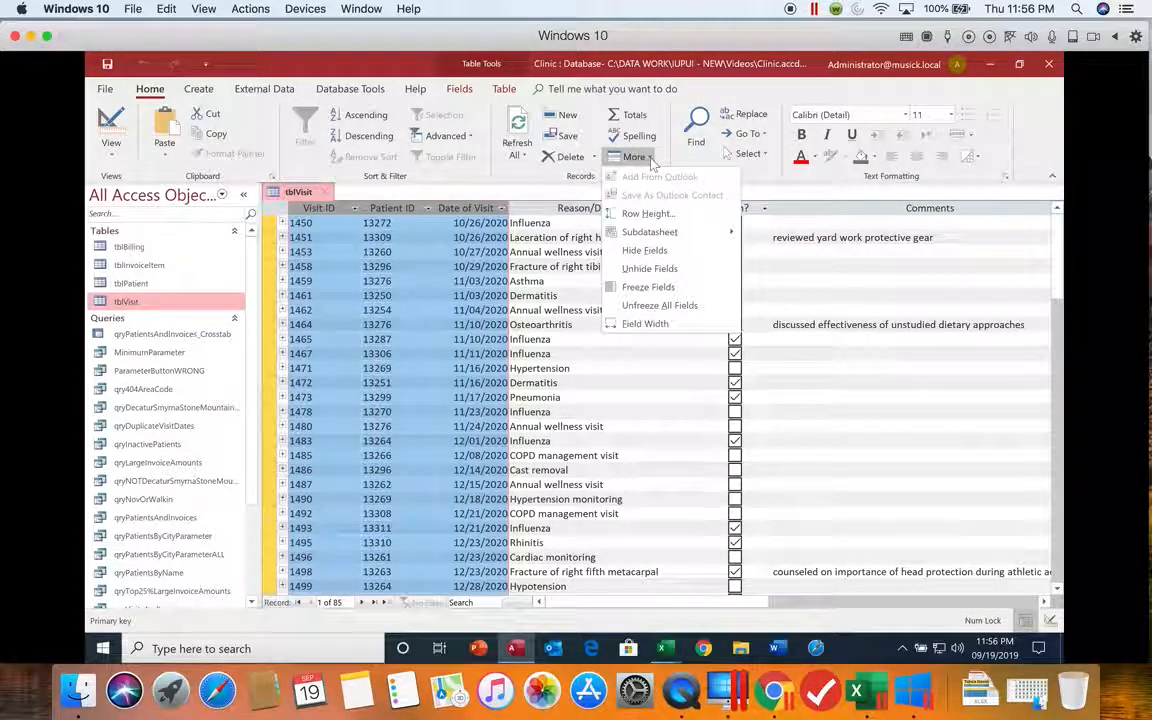
pyautogui.click(657, 288)
# Step: Examine how the frozen fields behave while moving across to Comments, back to Date of Visit and down the visit records
pyautogui.click(610, 445)
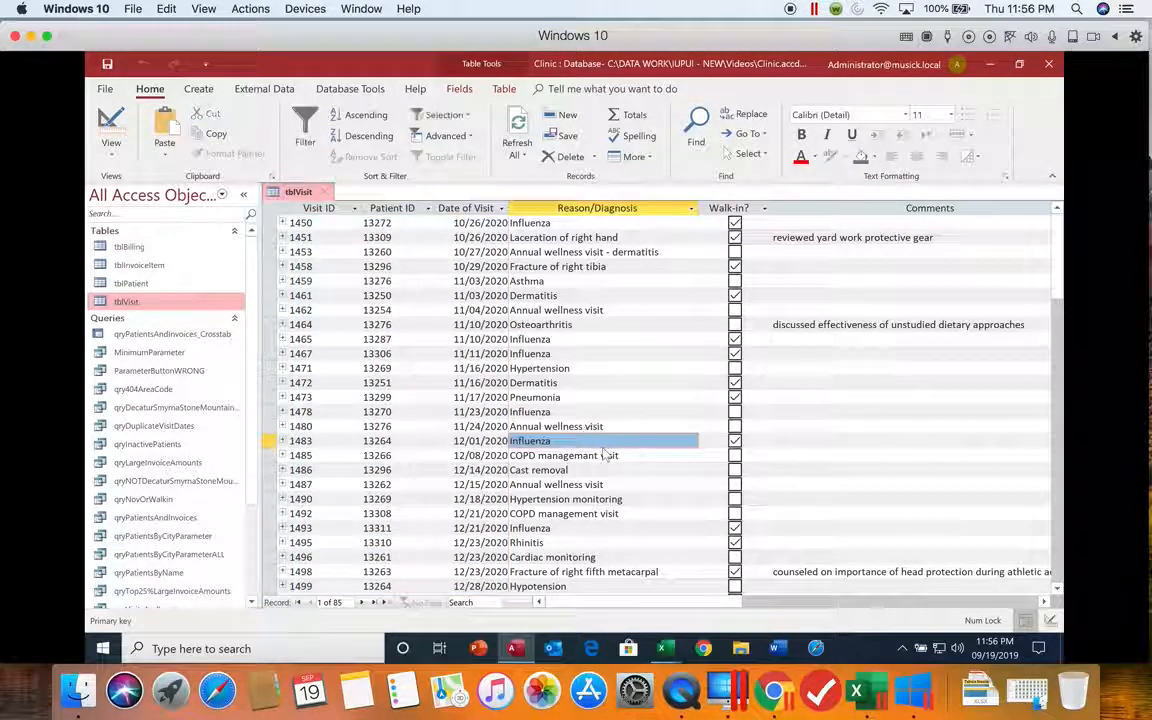
pyautogui.press('Tab')
pyautogui.press('Tab')
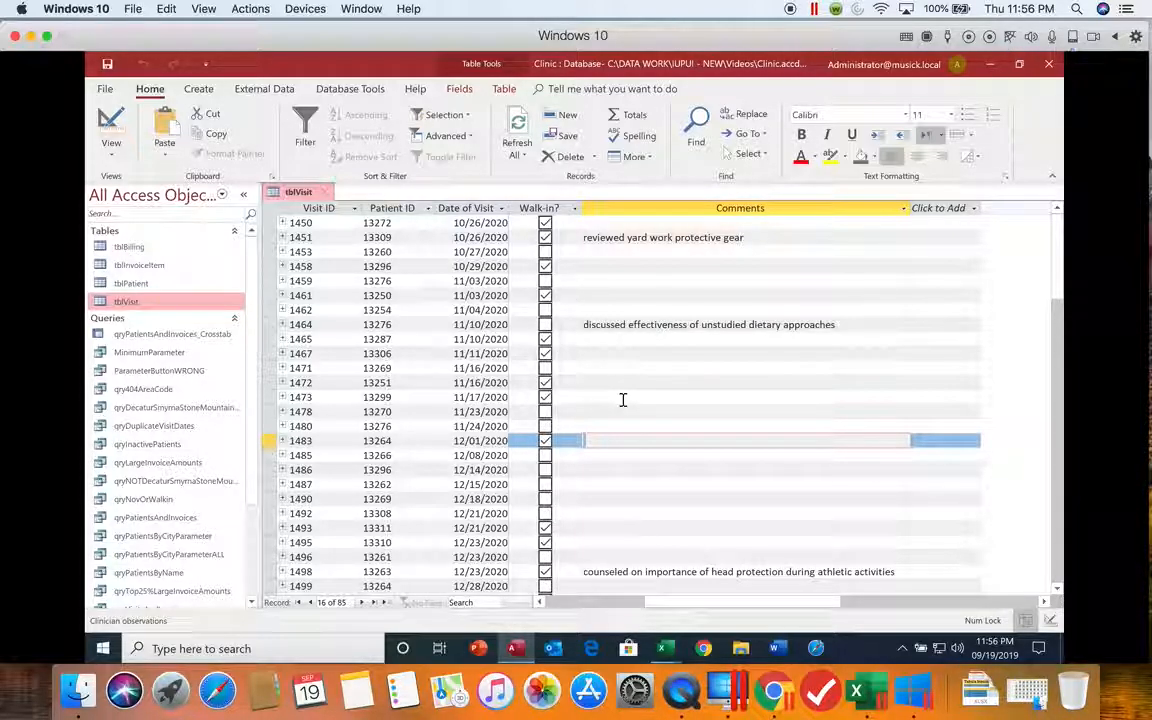
pyautogui.hotkey('shift', 'Tab')
pyautogui.hotkey('shift', 'Tab')
pyautogui.hotkey('shift', 'Tab')
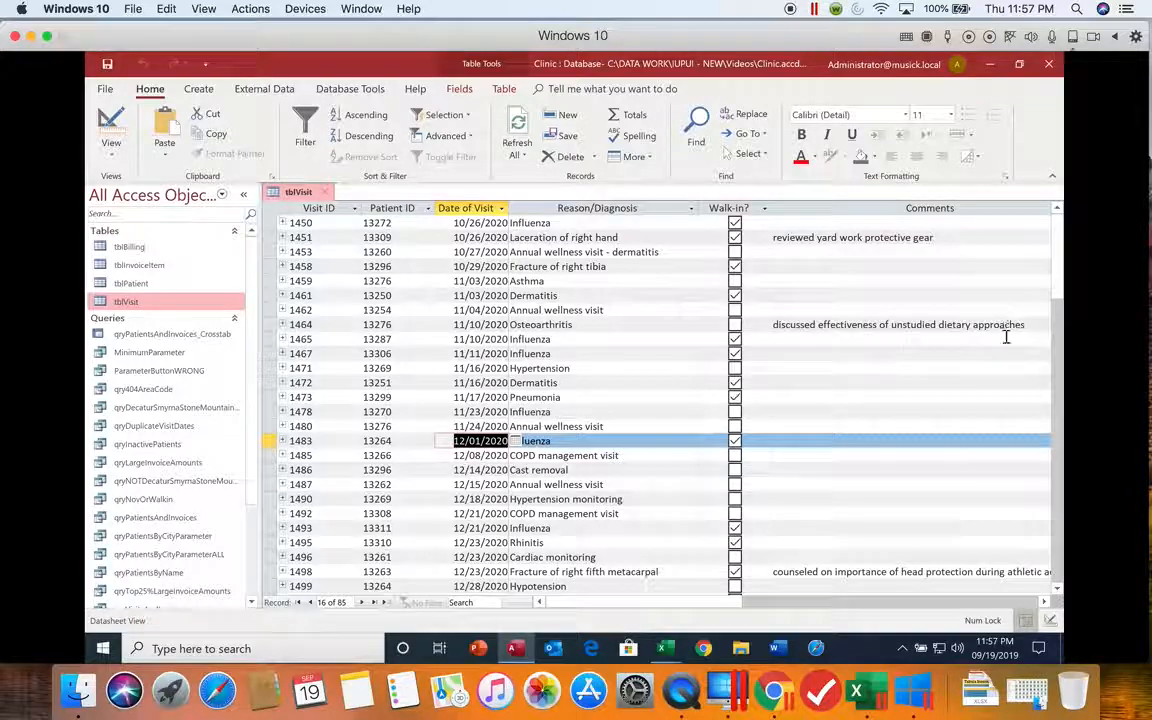
pyautogui.click(1043, 602)
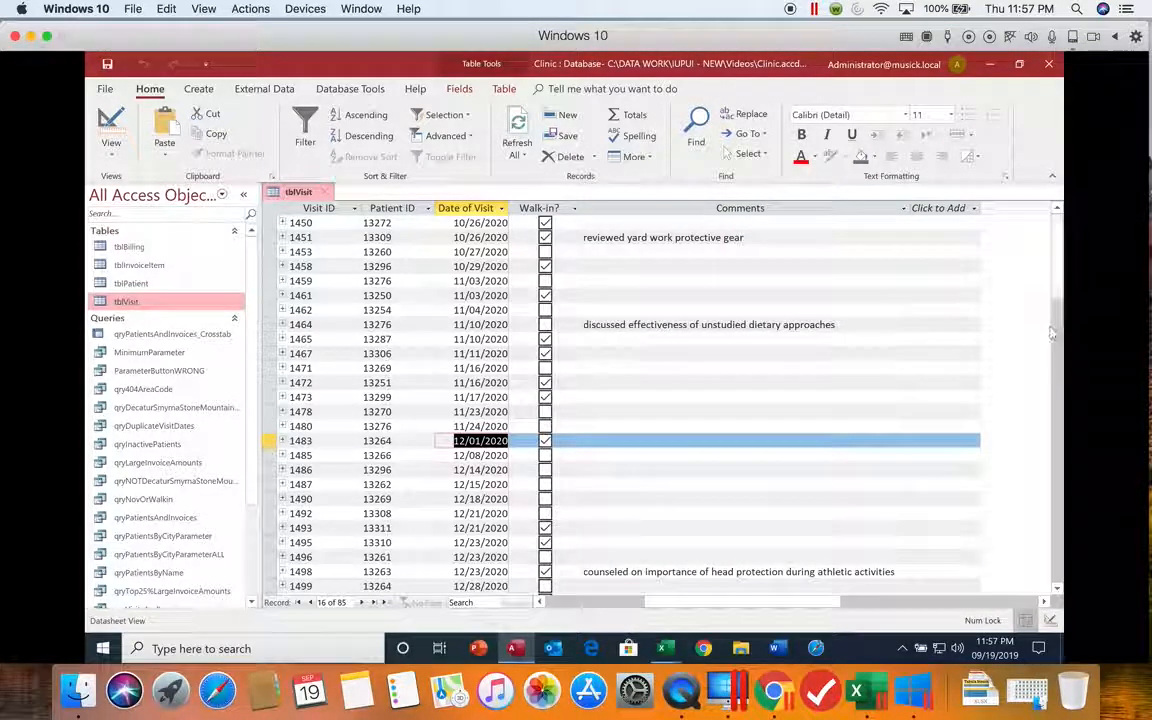
pyautogui.moveTo(1060, 256); pyautogui.dragTo(1060, 374)
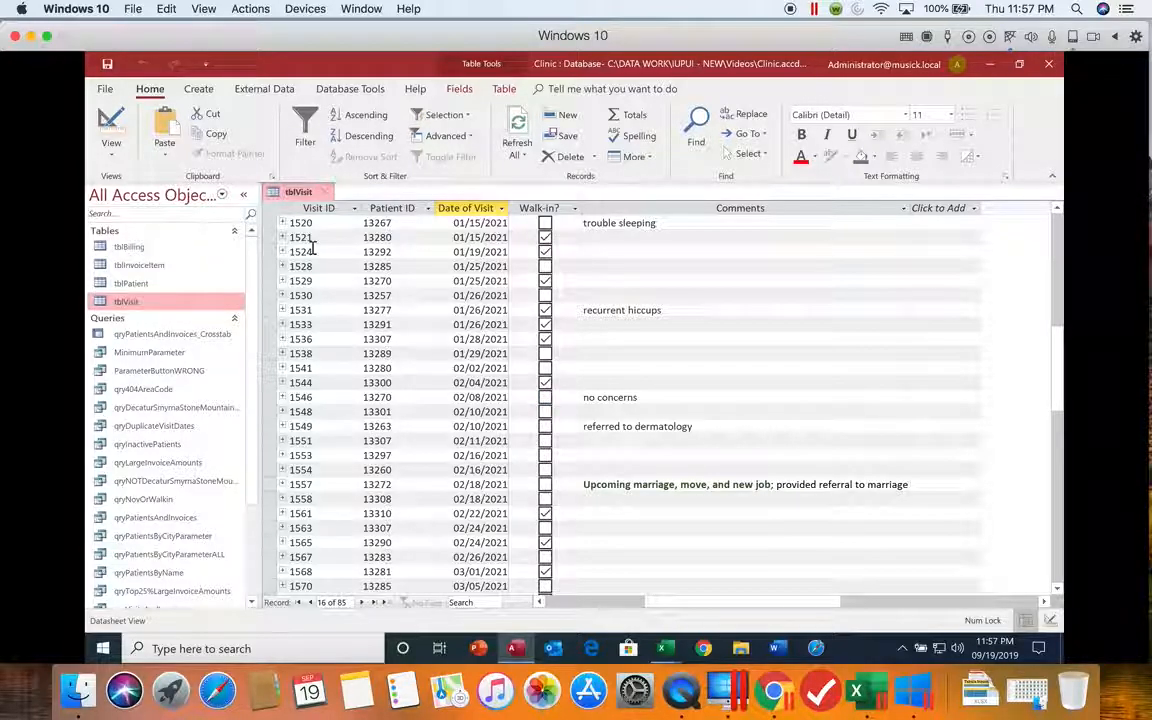
# Step: In tblVisit's Design View, set the Comments field's Text Format to Rich Text, and close the table with its changes saved
pyautogui.click(113, 154)
pyautogui.click(113, 154)
pyautogui.click(113, 154)
pyautogui.click(113, 215)
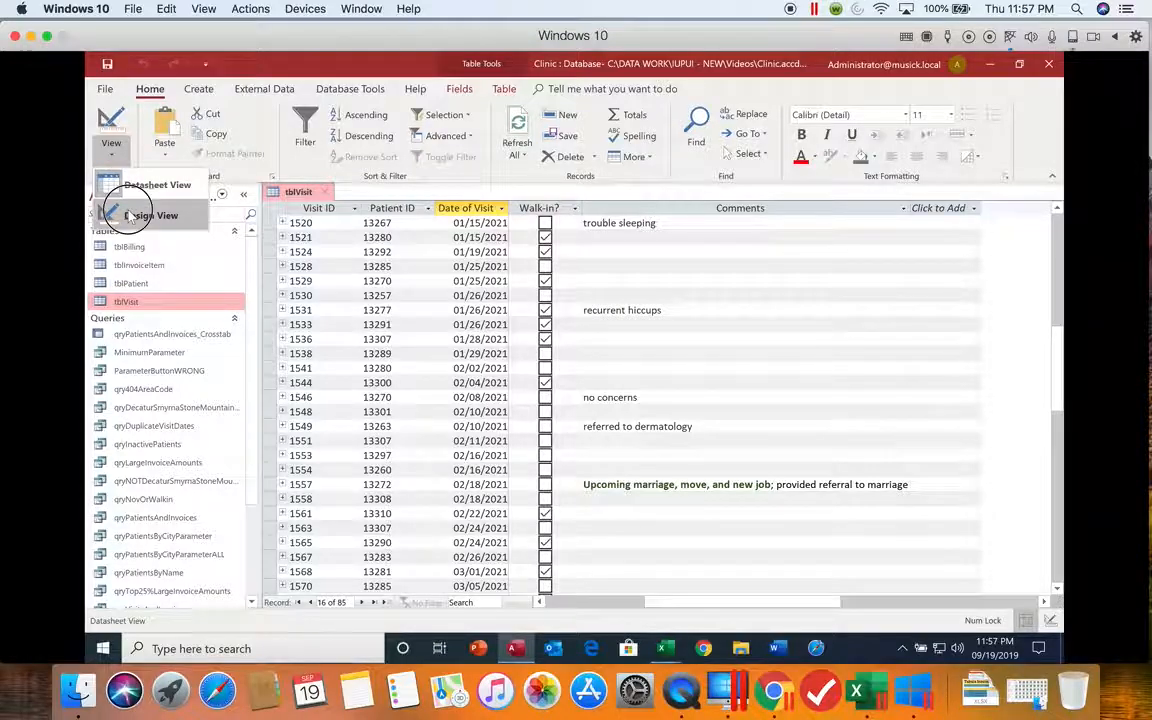
pyautogui.click(339, 294)
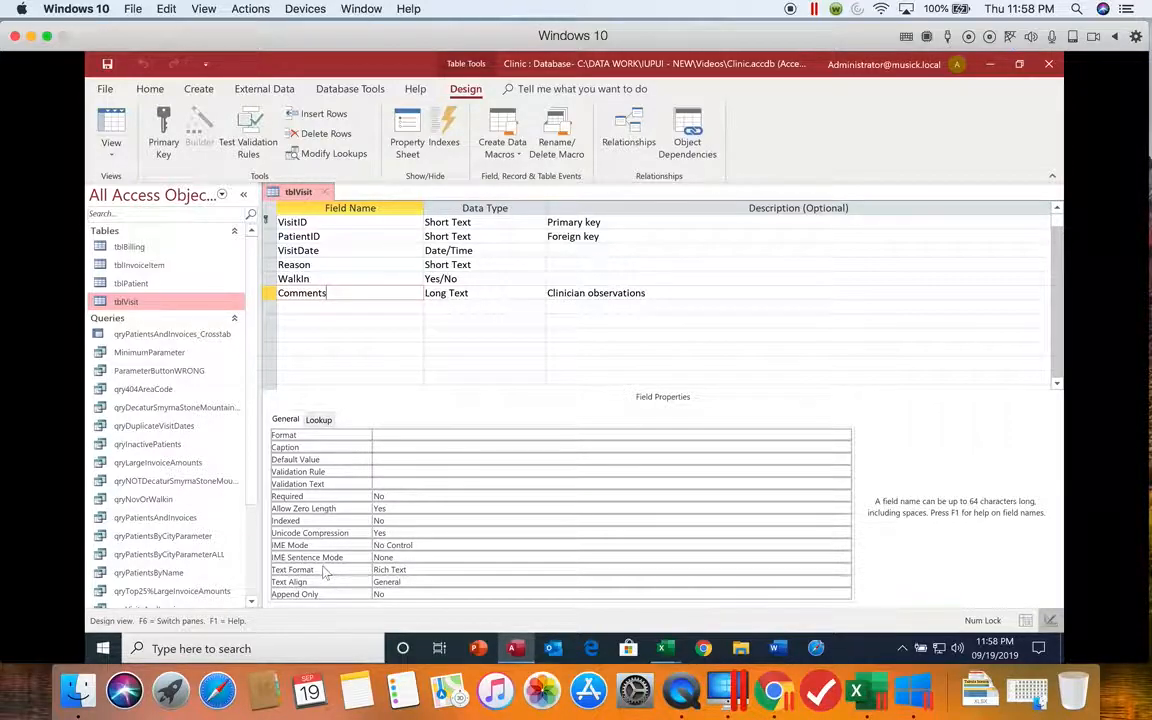
pyautogui.click(427, 569)
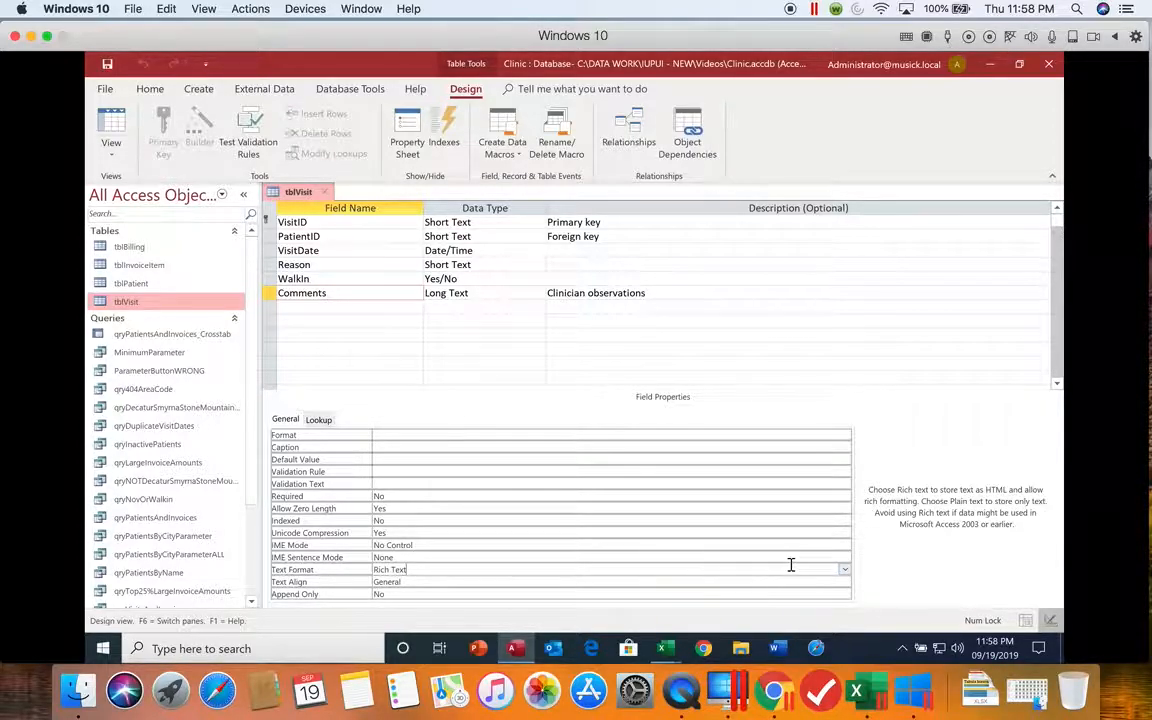
pyautogui.click(844, 569)
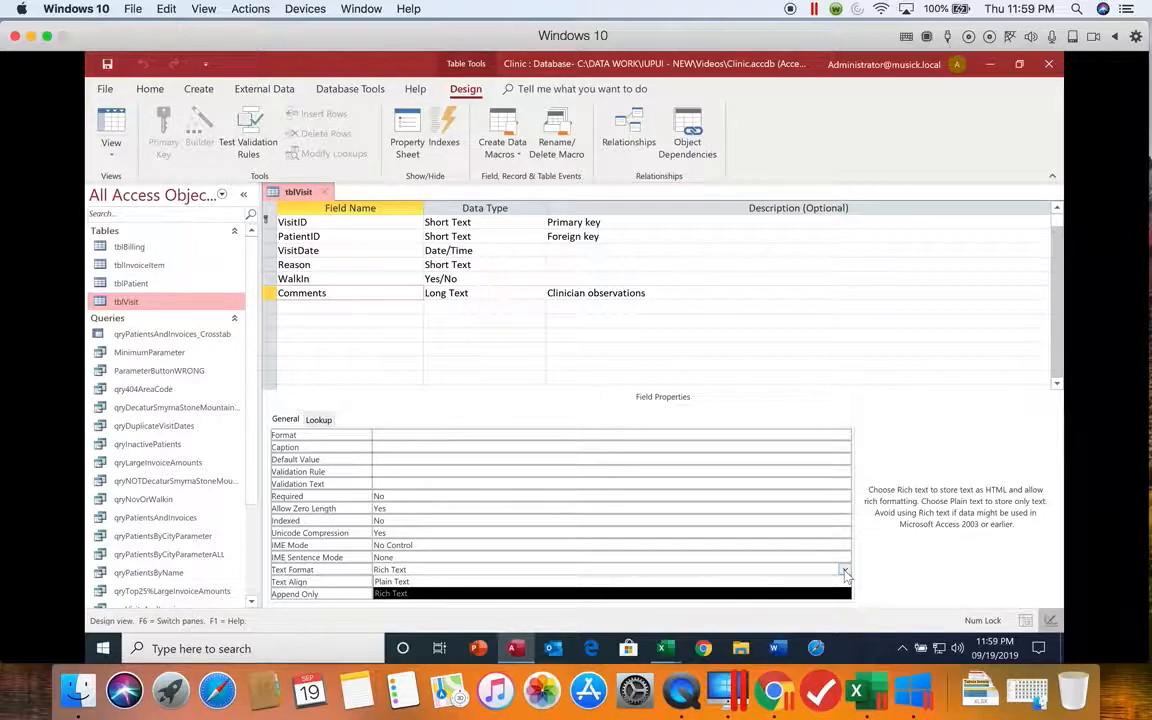
pyautogui.click(630, 594)
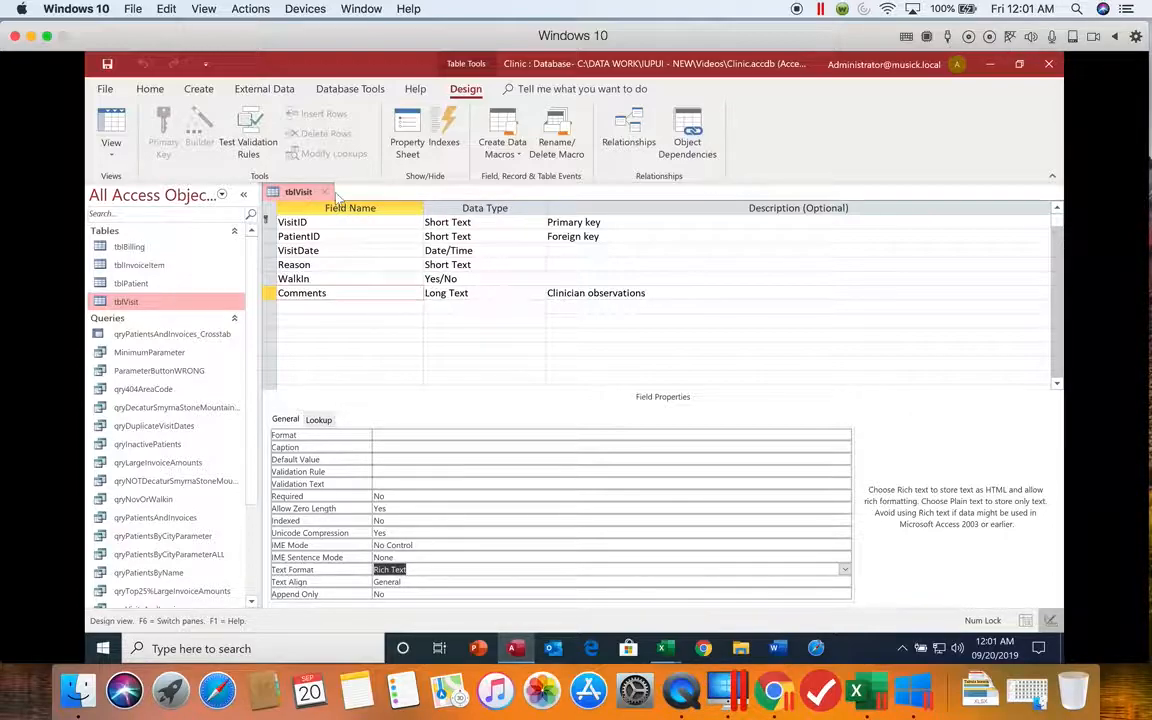
pyautogui.click(324, 192)
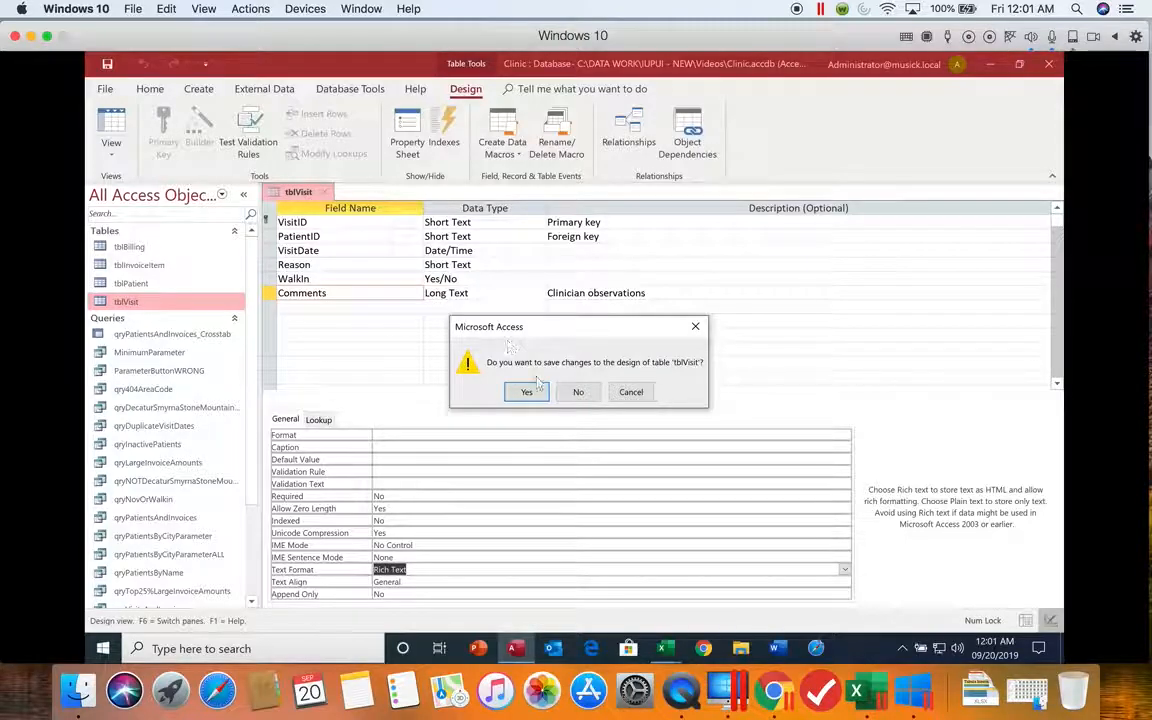
pyautogui.click(526, 391)
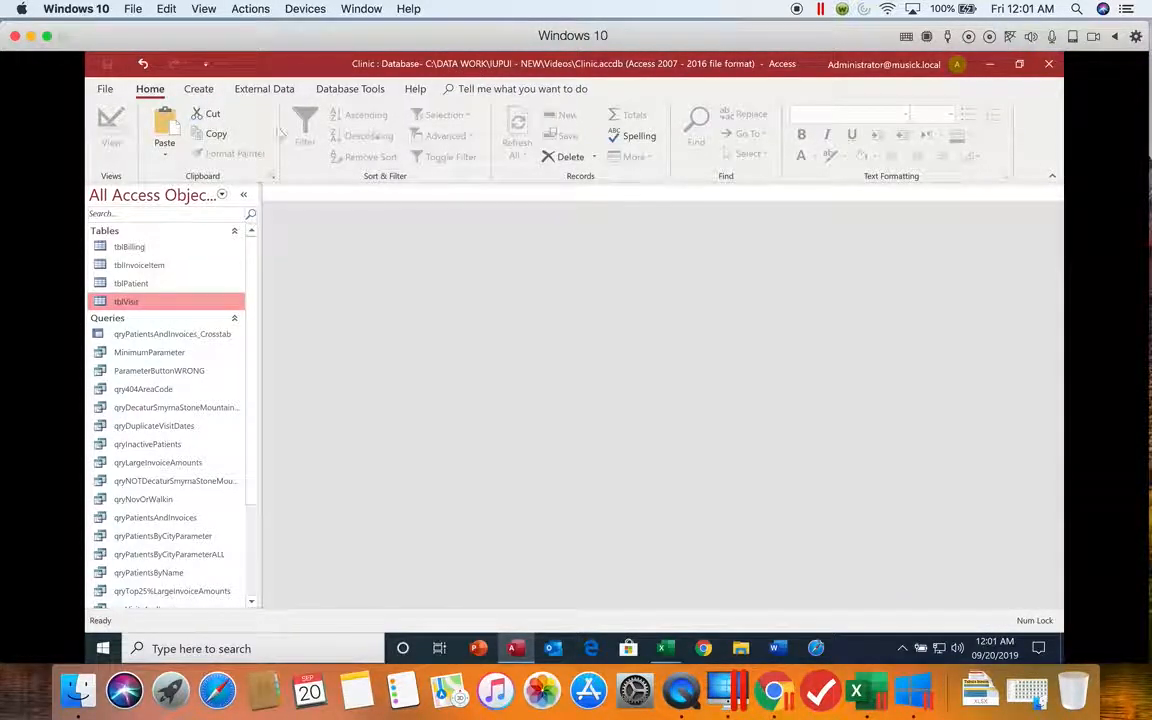
# Step: Review the Trusted Locations in the Trust Center settings, and leave the options without changing anything
pyautogui.click(105, 88)
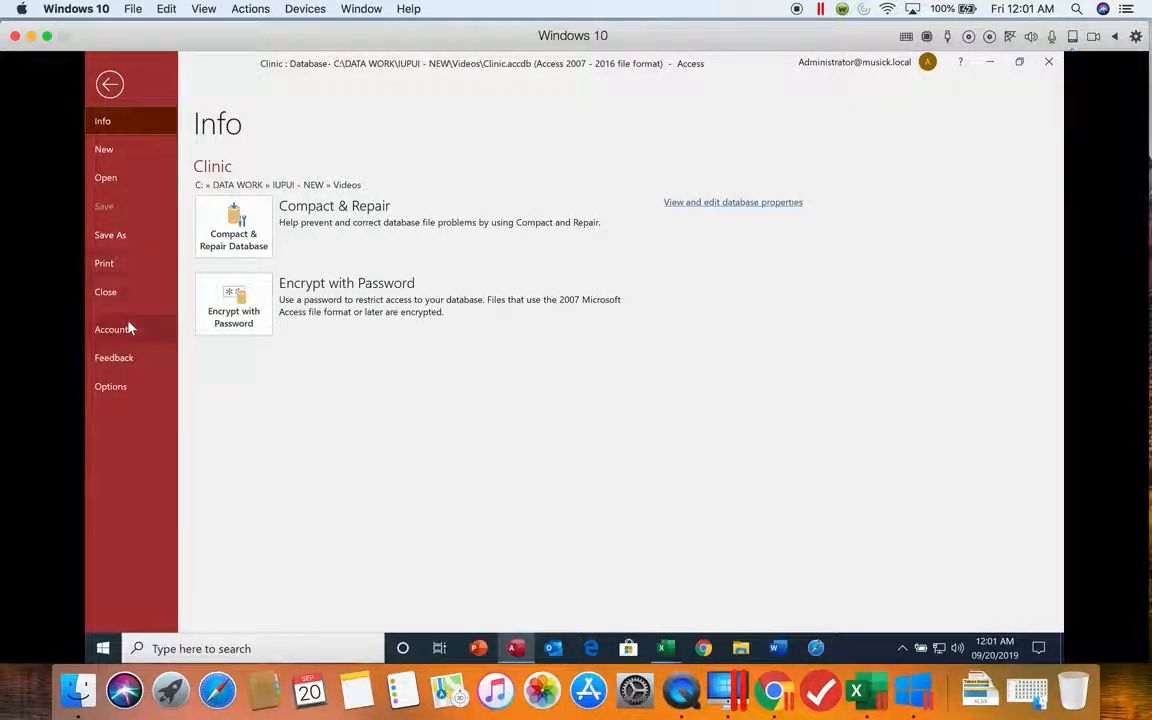
pyautogui.click(119, 388)
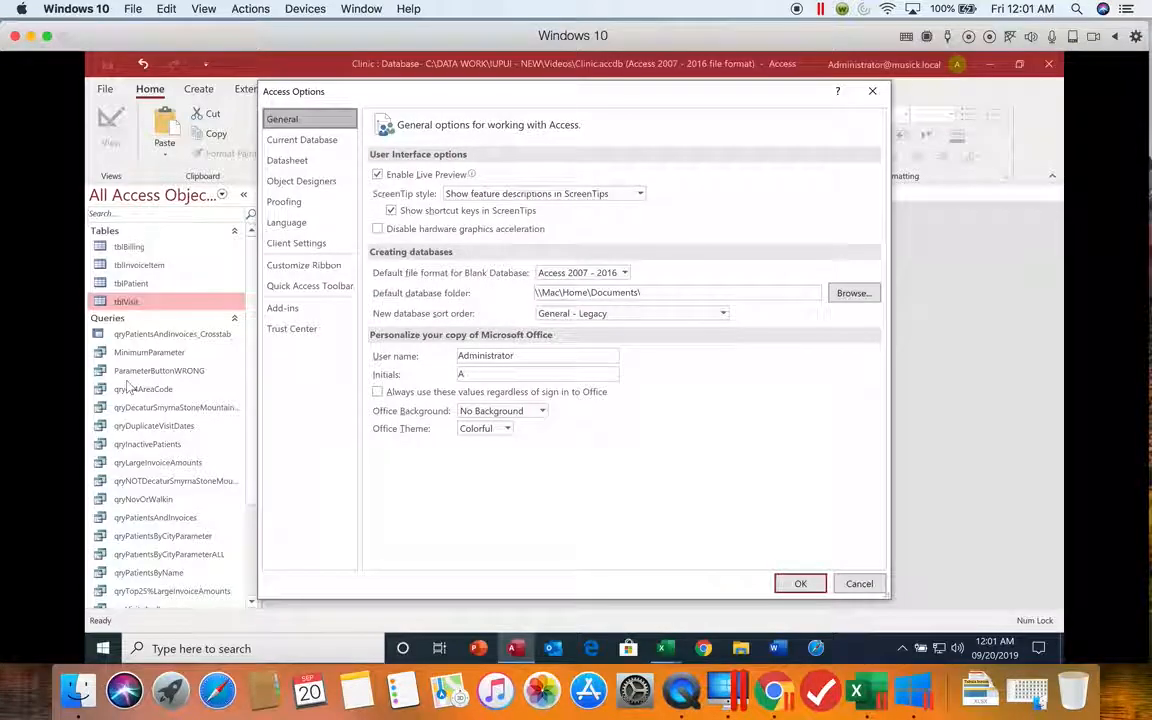
pyautogui.click(300, 330)
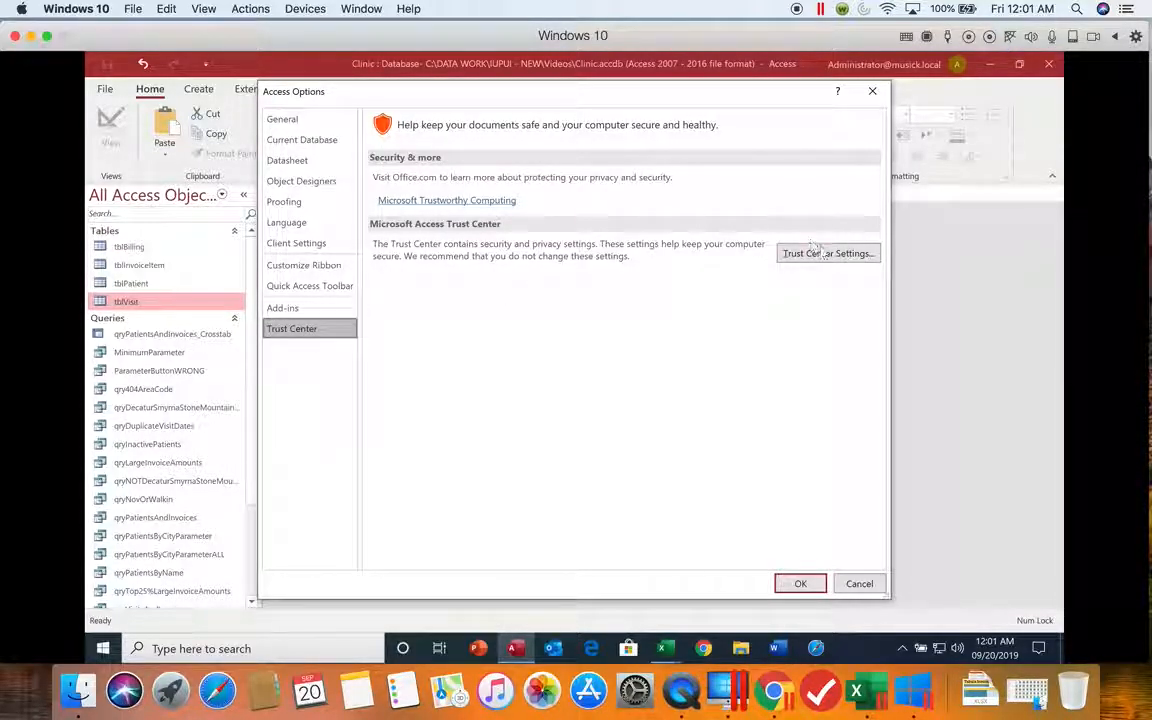
pyautogui.click(826, 255)
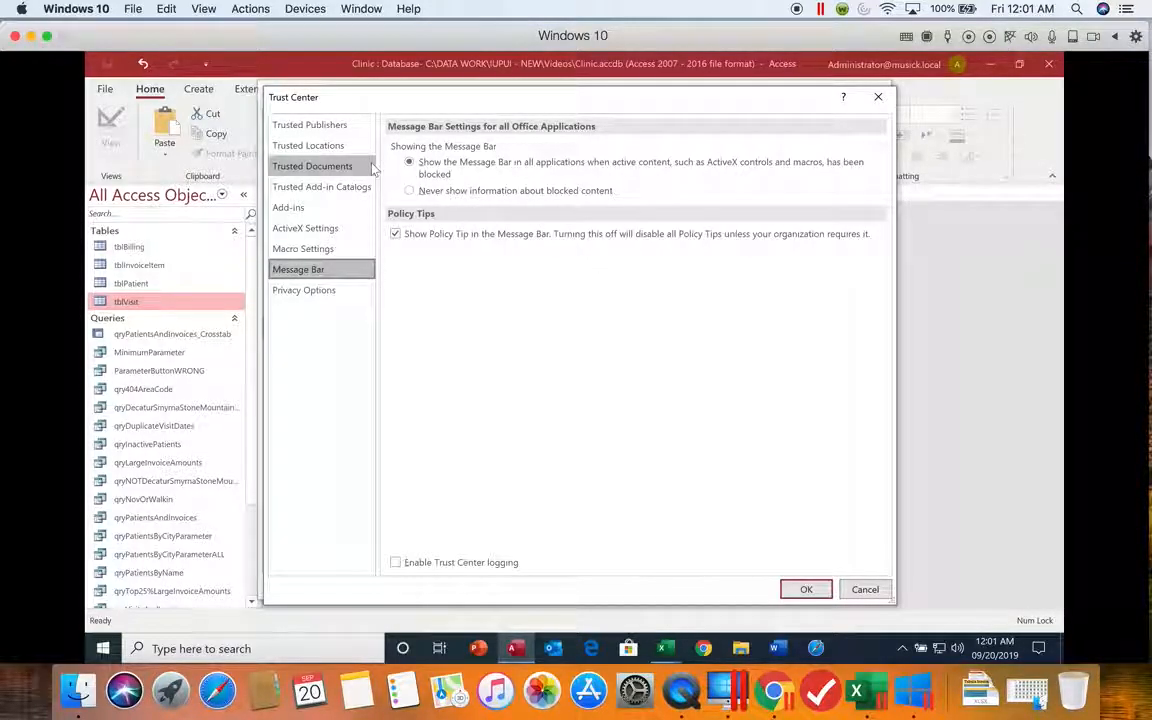
pyautogui.click(338, 147)
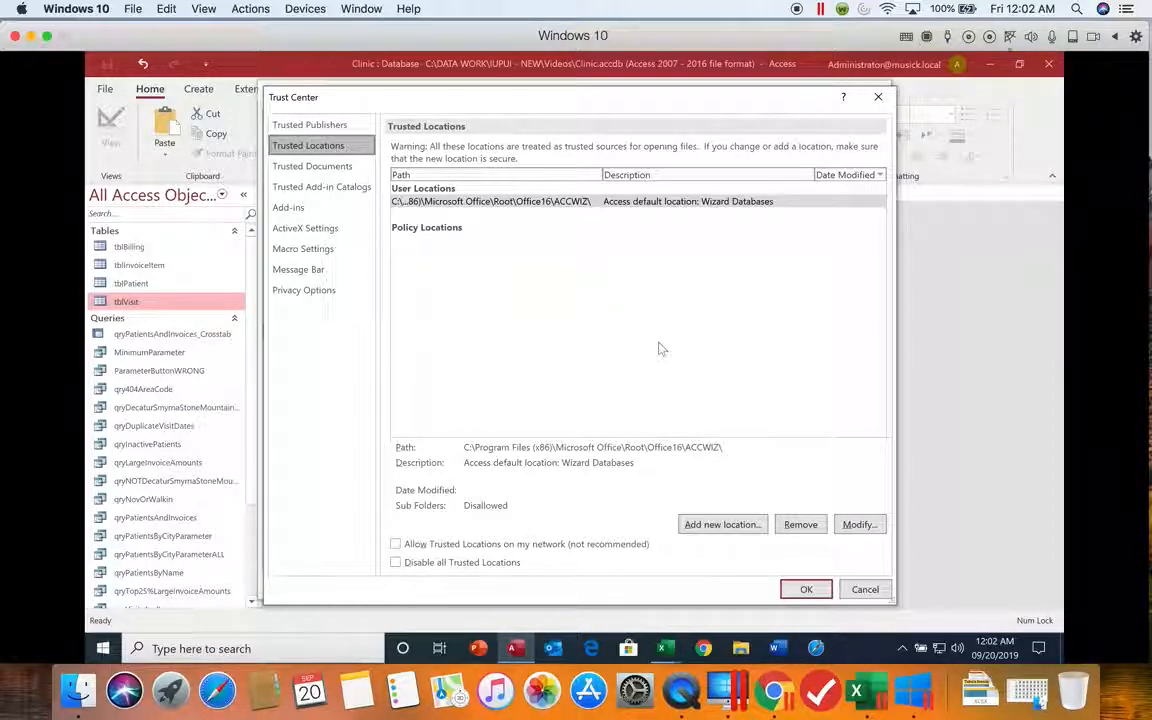
pyautogui.click(863, 590)
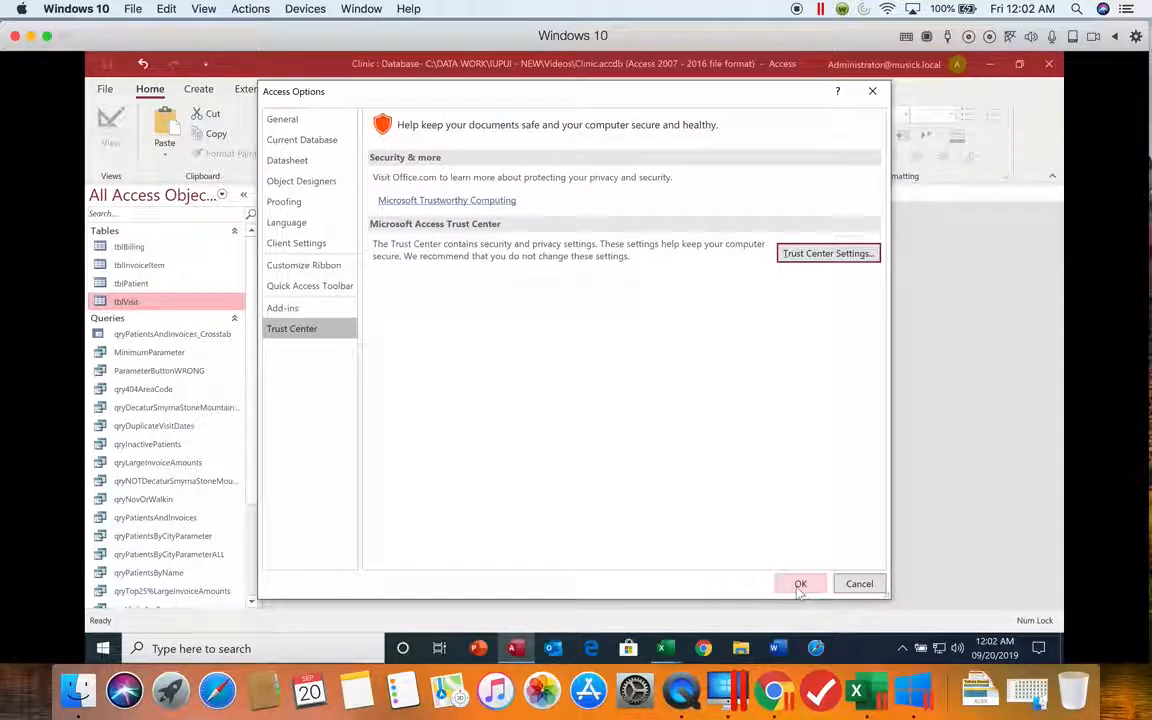
pyautogui.click(800, 586)
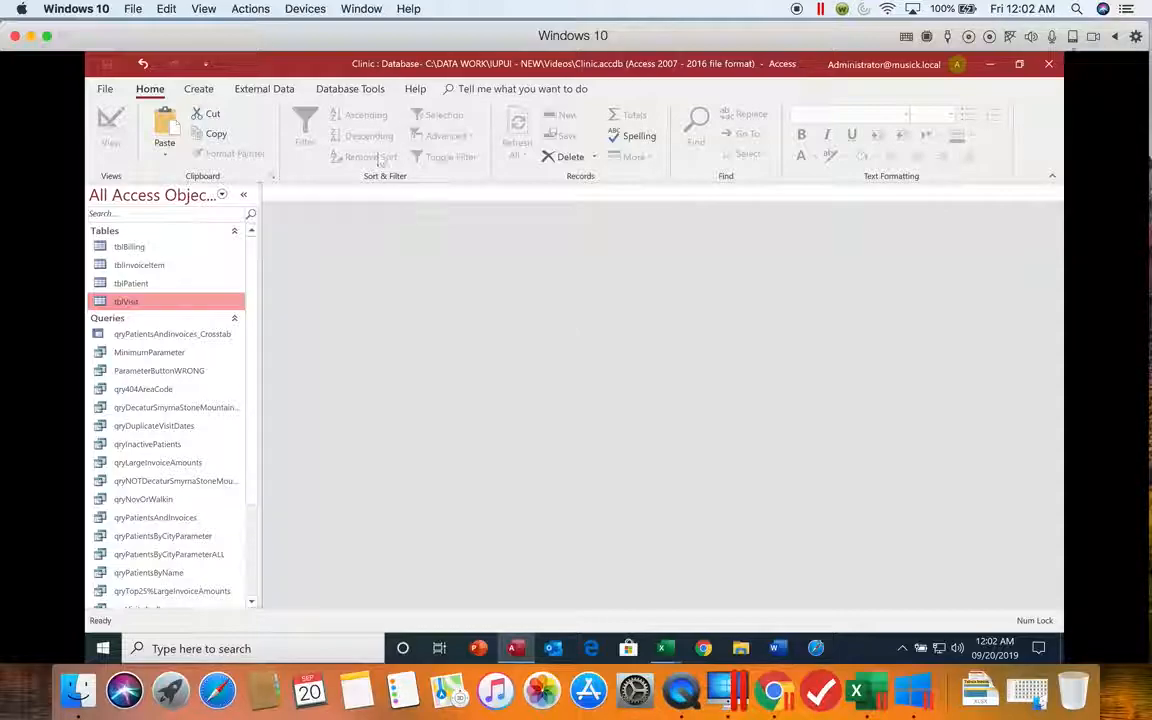
# Step: Back up the Clinic database in the Videos folder as Clinic_2019-09-20.accdb
pyautogui.click(104, 88)
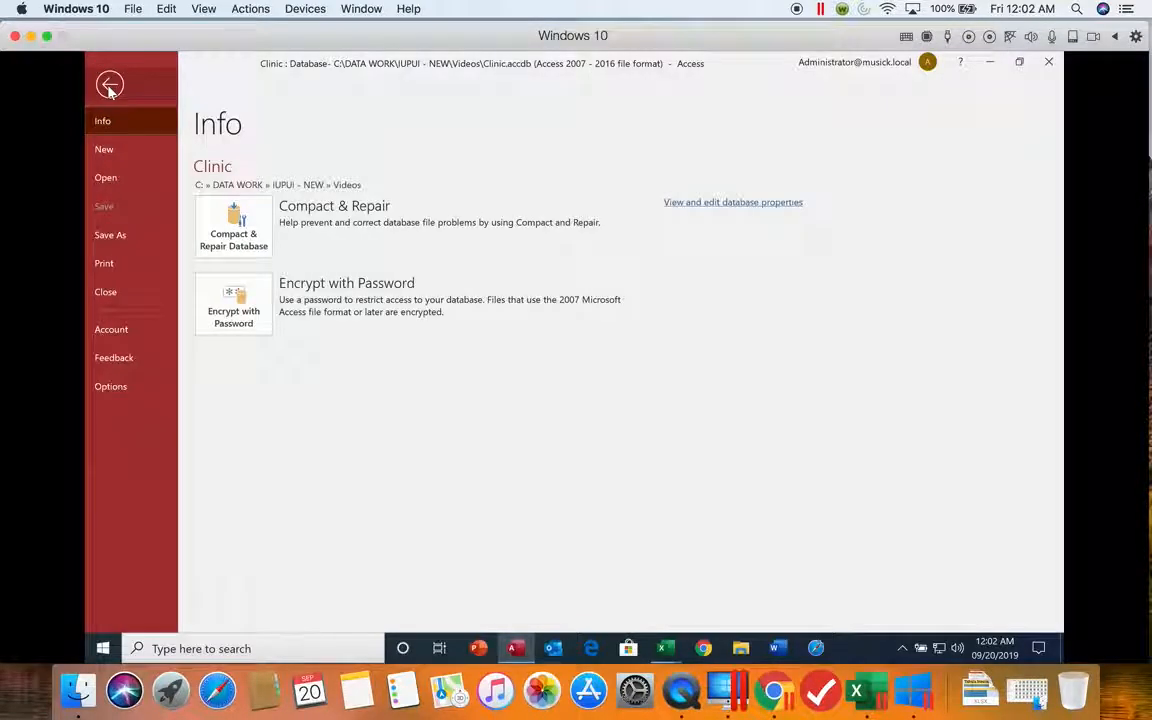
pyautogui.click(120, 236)
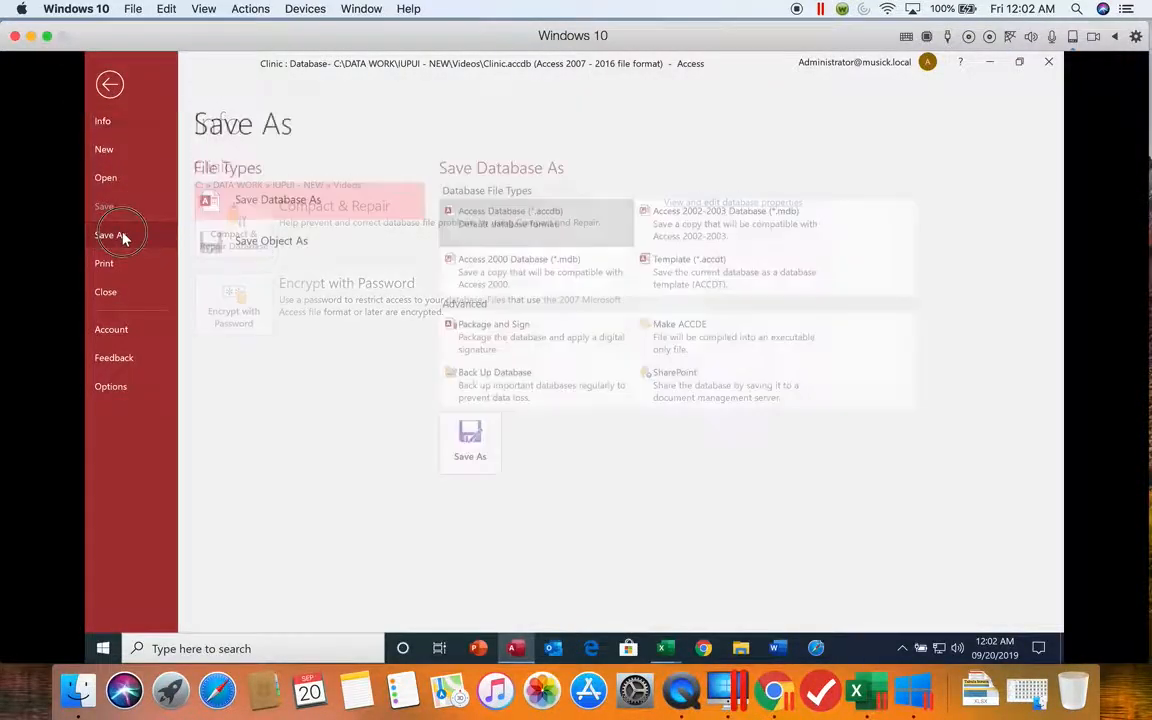
pyautogui.click(536, 390)
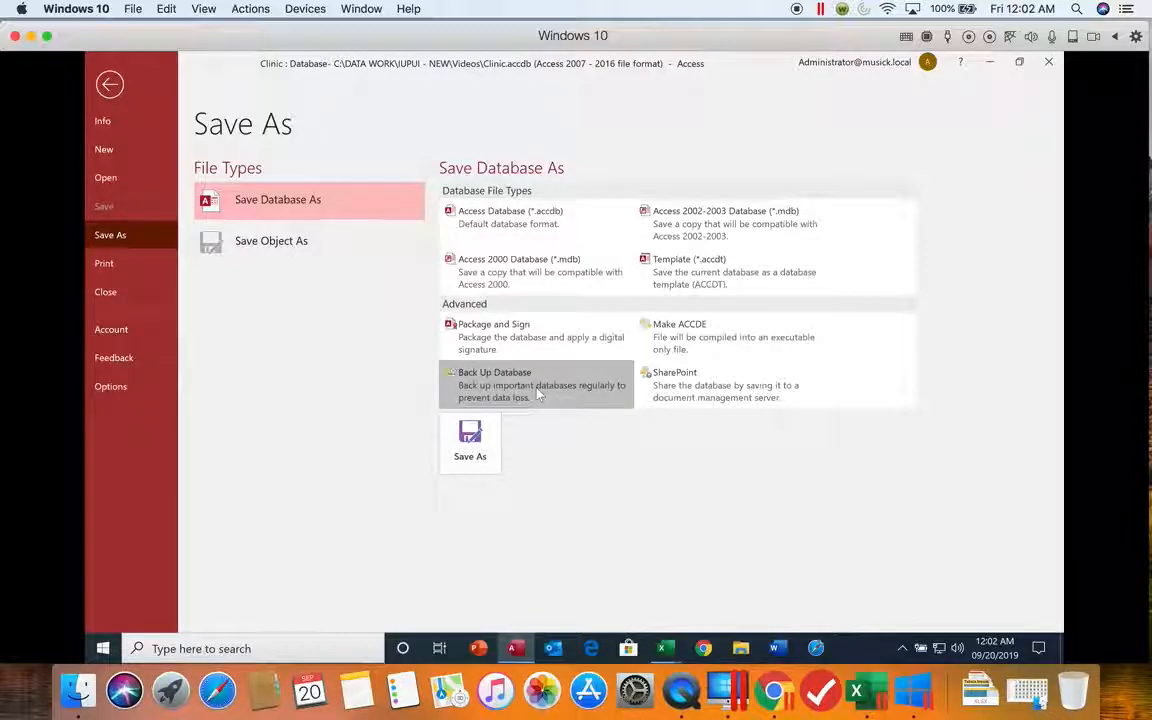
pyautogui.click(470, 440)
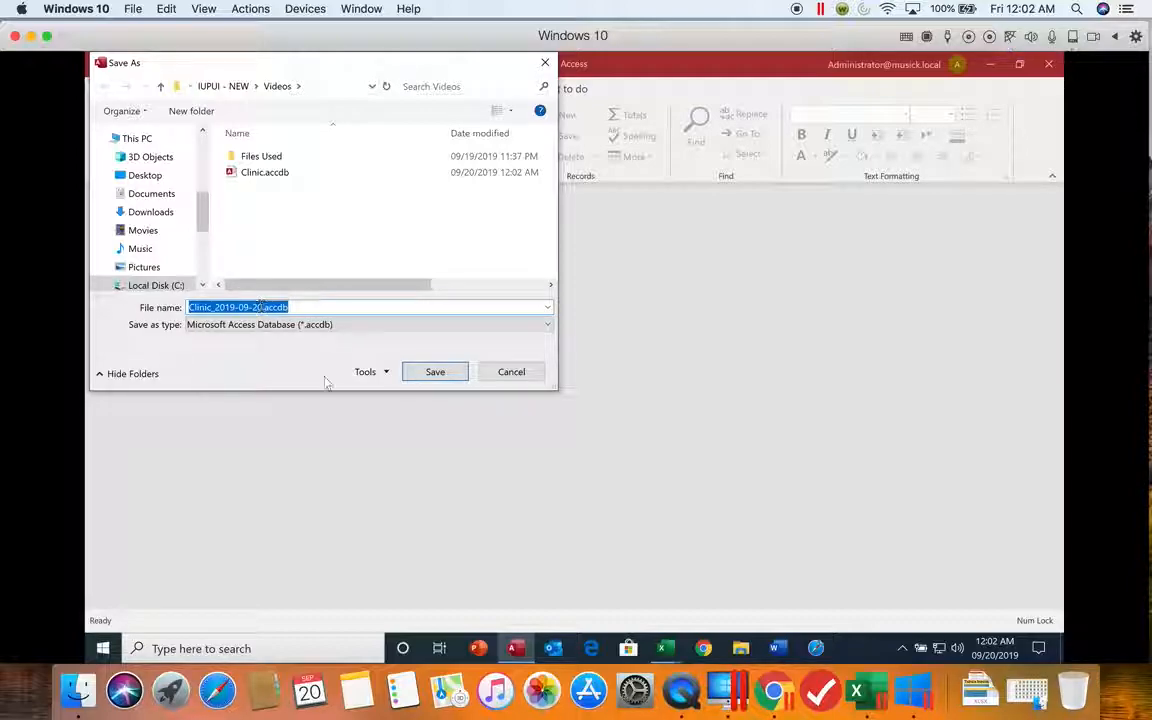
pyautogui.click(436, 374)
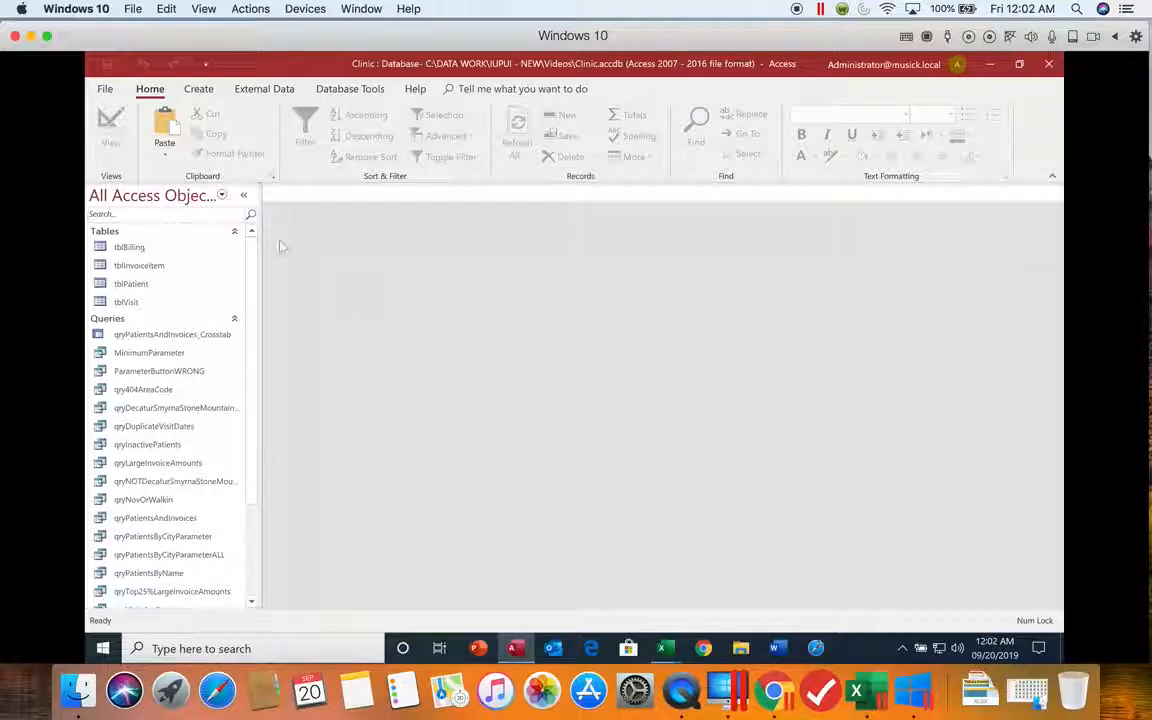
# Step: Run Compact & Repair on the Clinic database
pyautogui.click(105, 89)
pyautogui.click(233, 237)
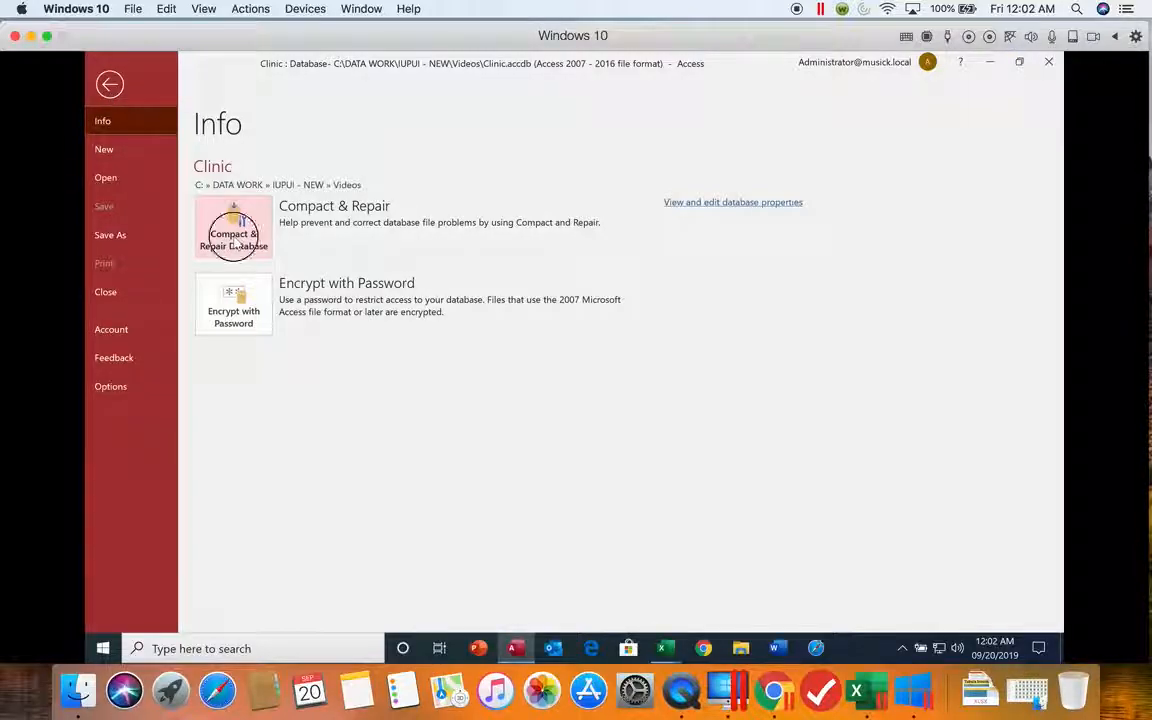